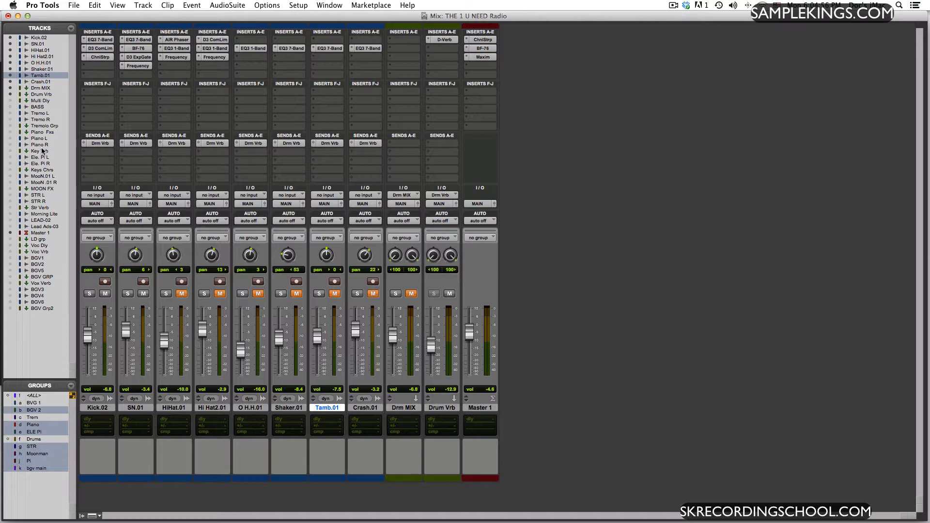
Show the BASS track in the mixer and raise its volume to about +1.4 dB.
{"action": "left_click", "coordinate": [11, 107]}
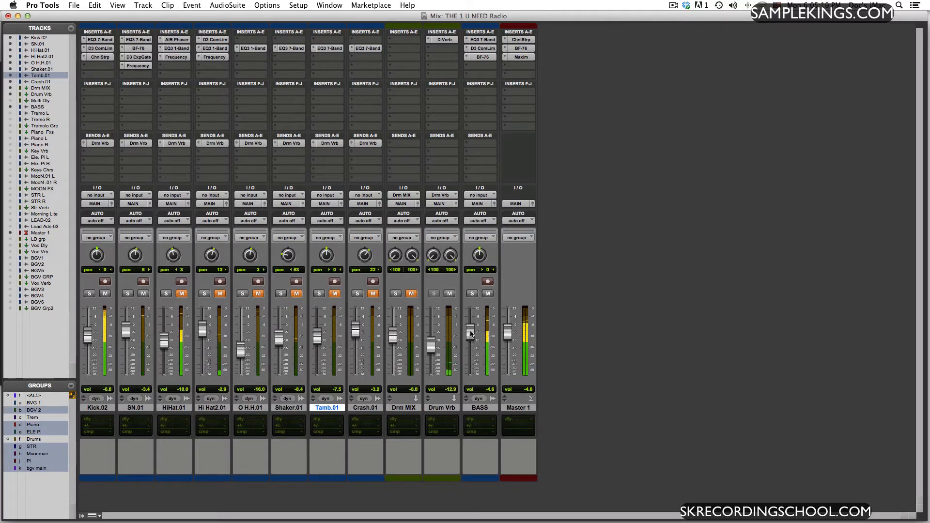
{"action": "left_click_drag", "start_coordinate": [471, 333], "coordinate": [474, 321]}
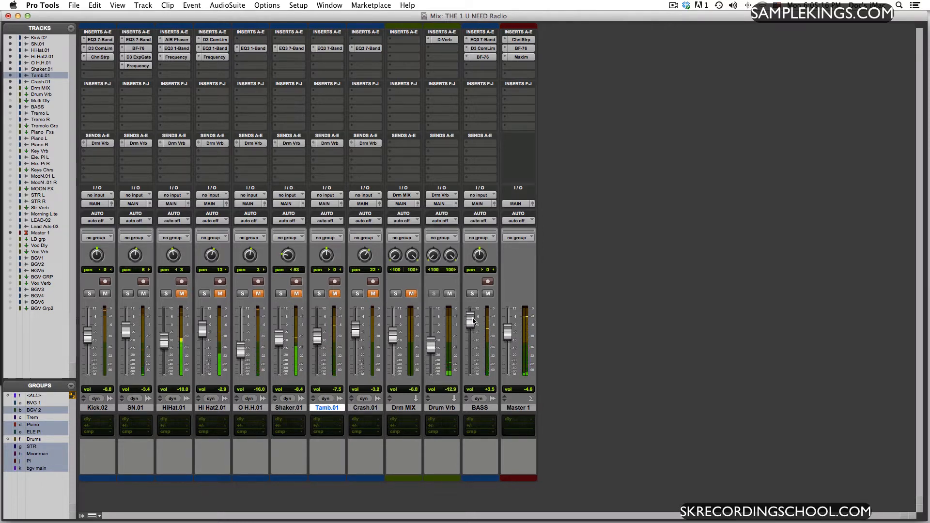
{"action": "left_click_drag", "start_coordinate": [473, 321], "coordinate": [474, 324]}
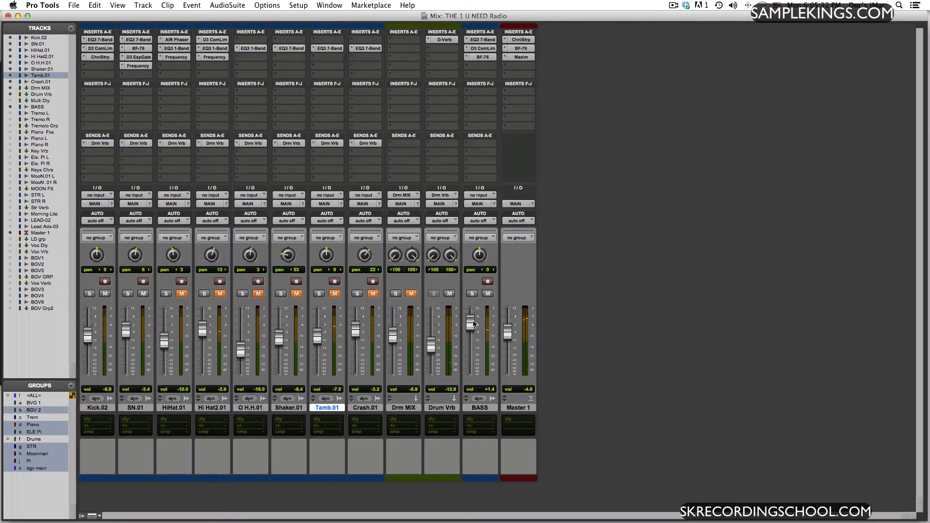
Compare the EQ3 7-Band settings of the BASS and Kick.02 tracks side by side, and close both plug-in windows.
{"action": "left_click", "coordinate": [486, 40]}
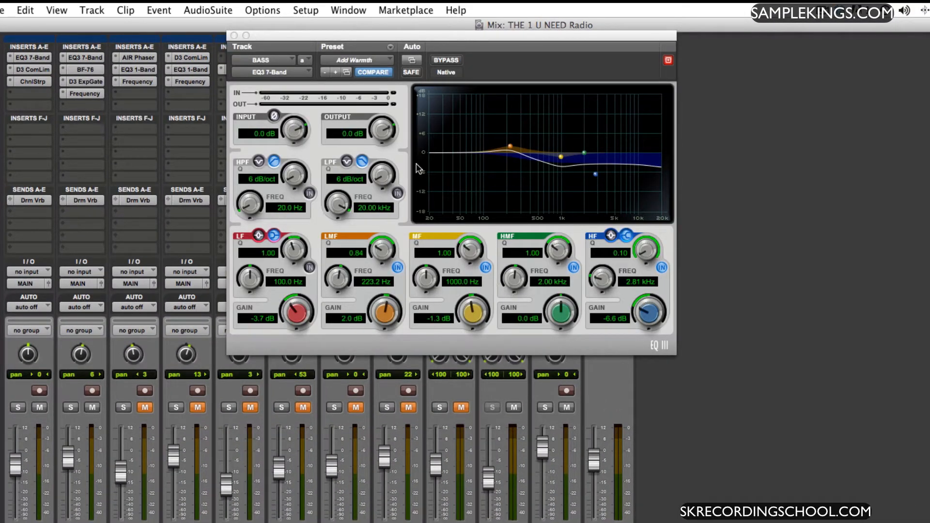
{"action": "left_click", "coordinate": [669, 61]}
{"action": "left_click", "coordinate": [33, 58]}
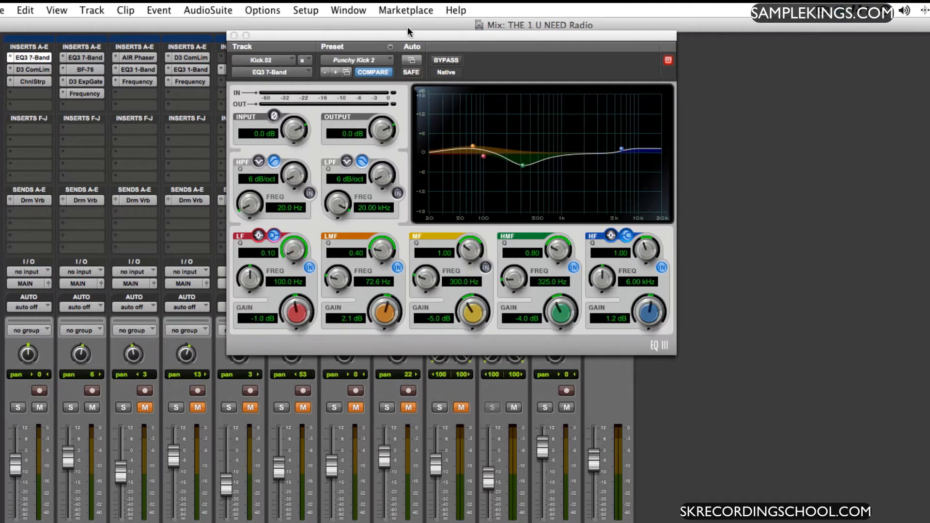
{"action": "left_click_drag", "start_coordinate": [407, 37], "coordinate": [650, 35]}
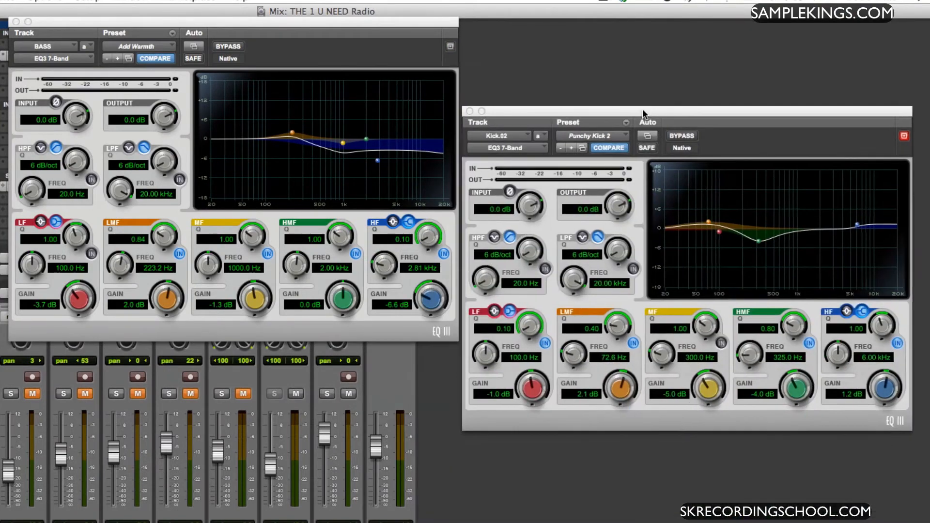
{"action": "left_click", "coordinate": [911, 61]}
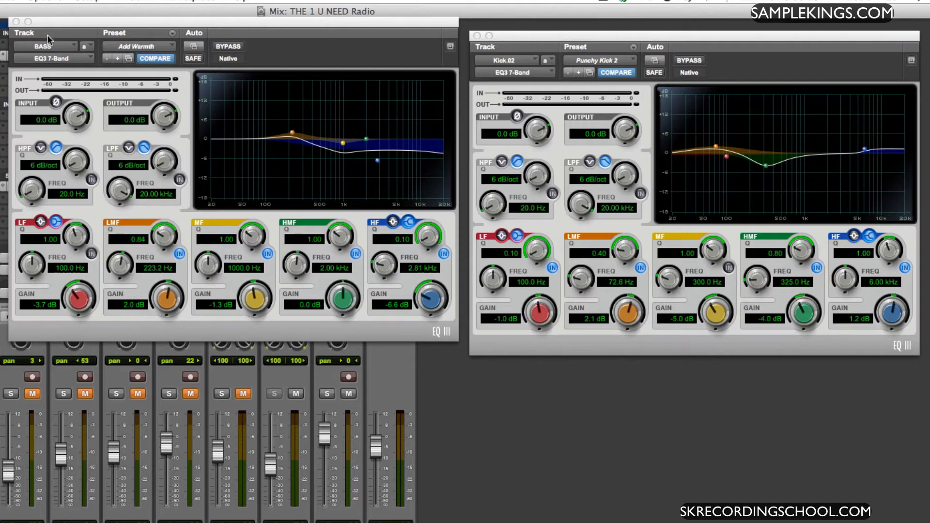
{"action": "left_click", "coordinate": [15, 22]}
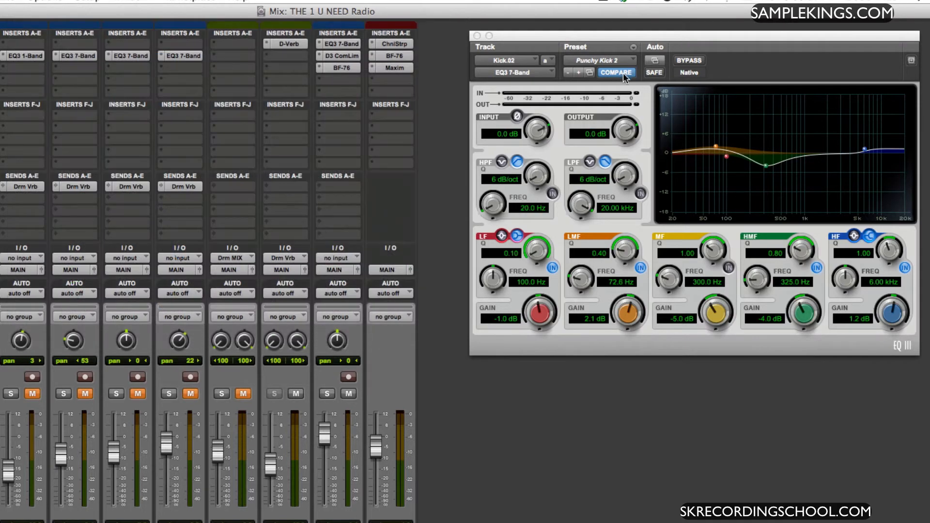
{"action": "left_click", "coordinate": [477, 36]}
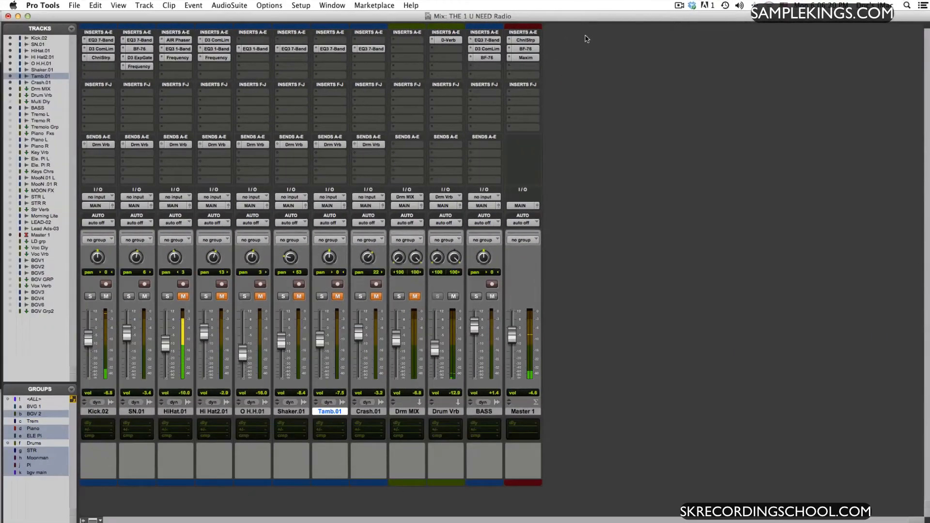
Unmute HiHat.01 and Hi Hat2.01, and lower Hi Hat2.01 to about -7.4 dB.
{"action": "left_click", "coordinate": [184, 296]}
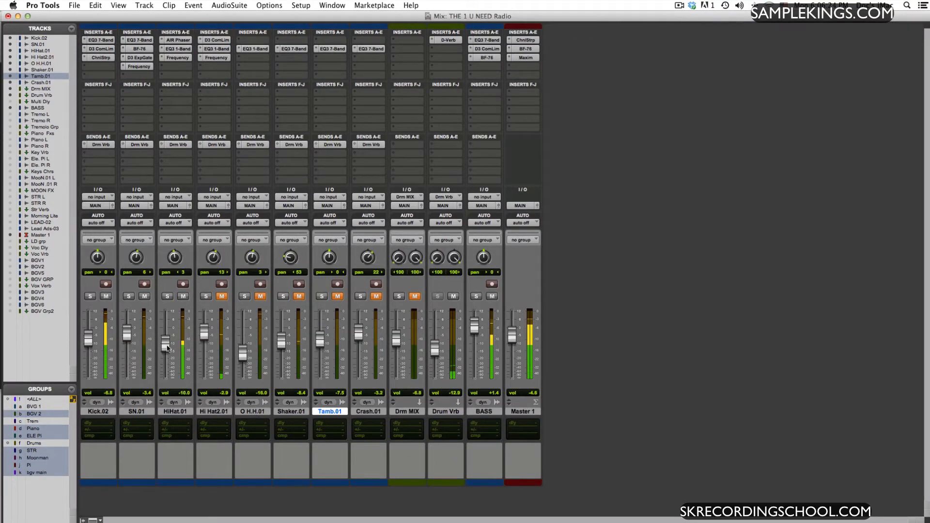
{"action": "left_click", "coordinate": [221, 296]}
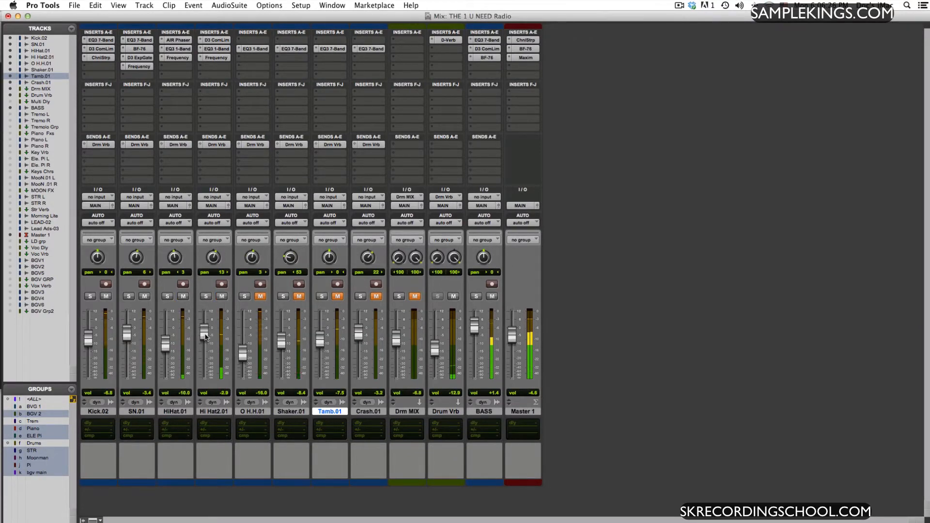
{"action": "left_click_drag", "start_coordinate": [205, 336], "coordinate": [205, 343]}
Unmute O H.H.01, Shaker.01, Tamb.01 and Crash.01, and raise the Tamb.01 volume to about -6.4 dB.
{"action": "left_click", "coordinate": [261, 296]}
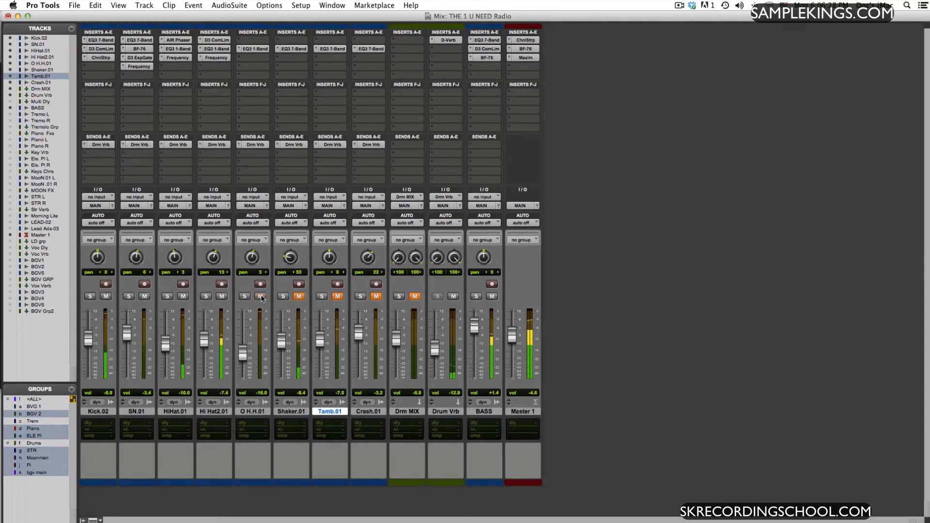
{"action": "left_click", "coordinate": [299, 297]}
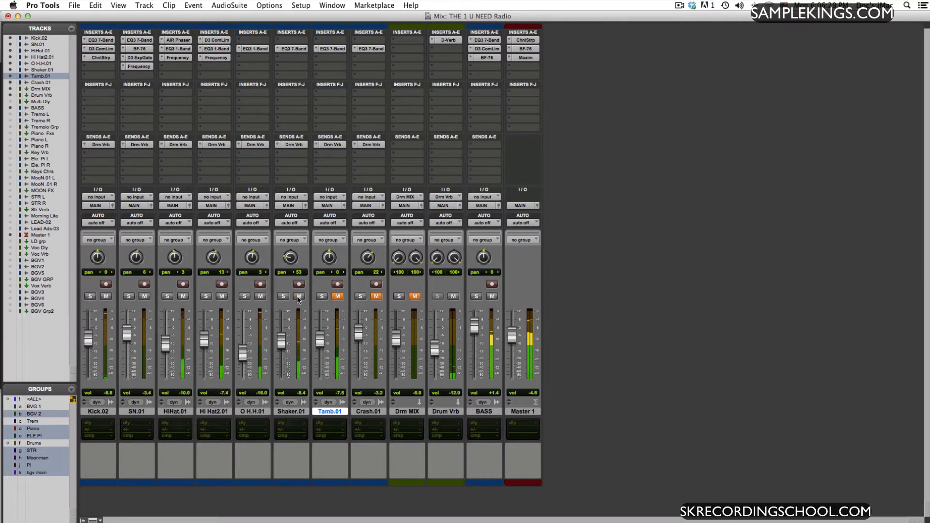
{"action": "left_click", "coordinate": [337, 297]}
{"action": "left_click", "coordinate": [377, 296]}
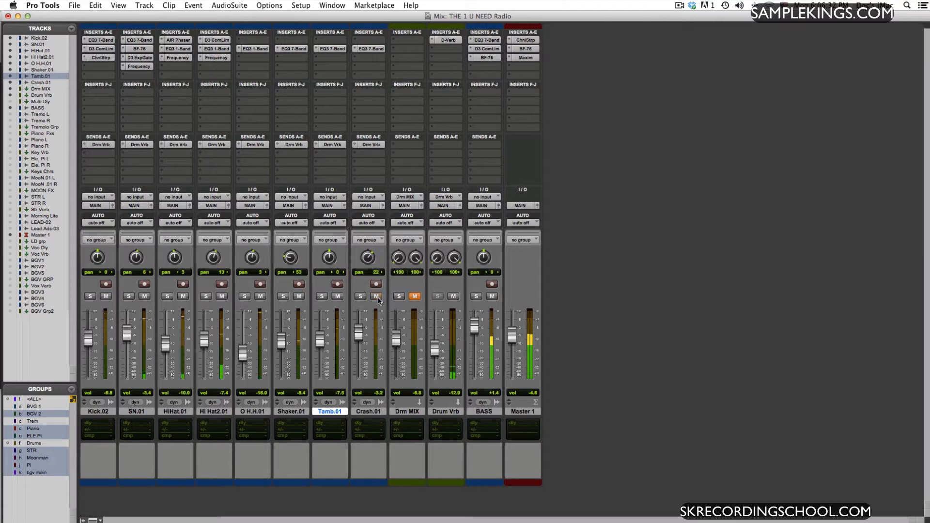
{"action": "left_click", "coordinate": [415, 297]}
{"action": "left_click", "coordinate": [415, 297]}
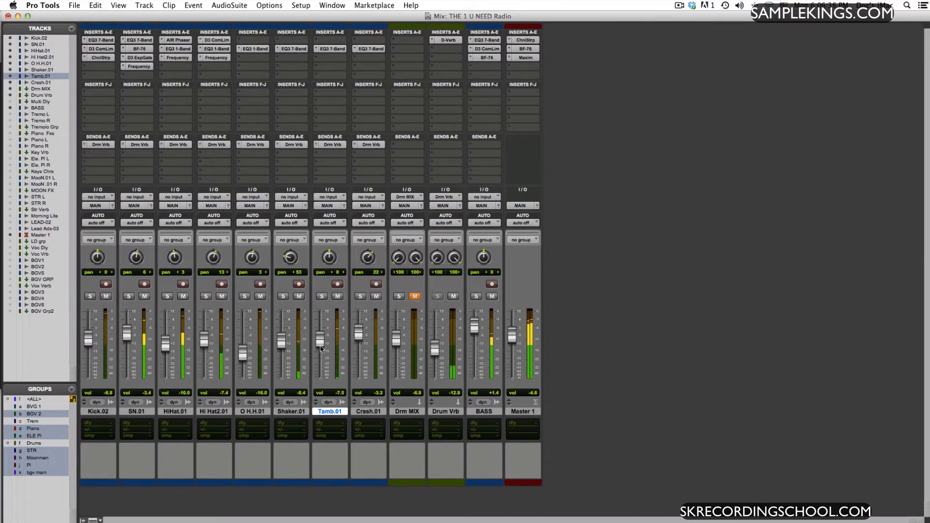
{"action": "left_click_drag", "start_coordinate": [321, 348], "coordinate": [318, 342]}
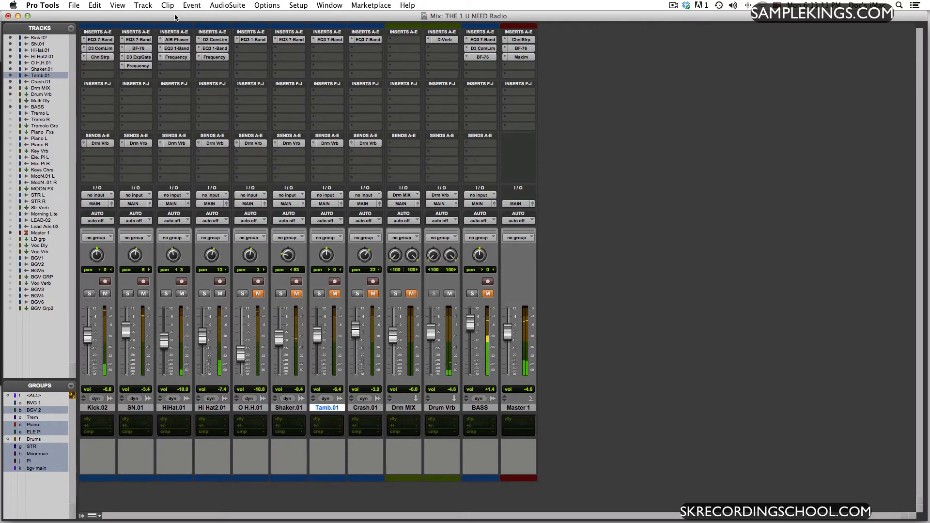
Examine the AIR Phaser, EQ3 1-Band and AIR Frequency Shifter settings on the HiHat.01 track.
{"action": "left_click", "coordinate": [175, 40]}
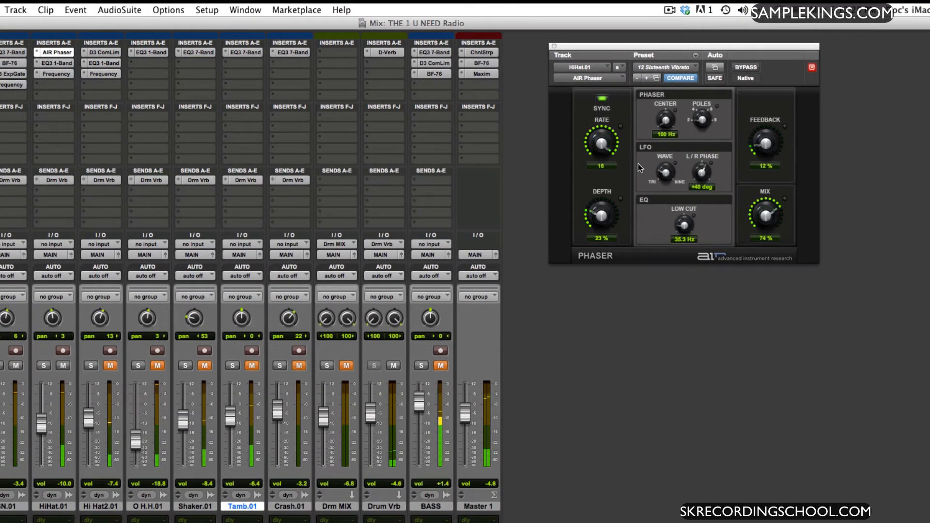
{"action": "left_click", "coordinate": [56, 63]}
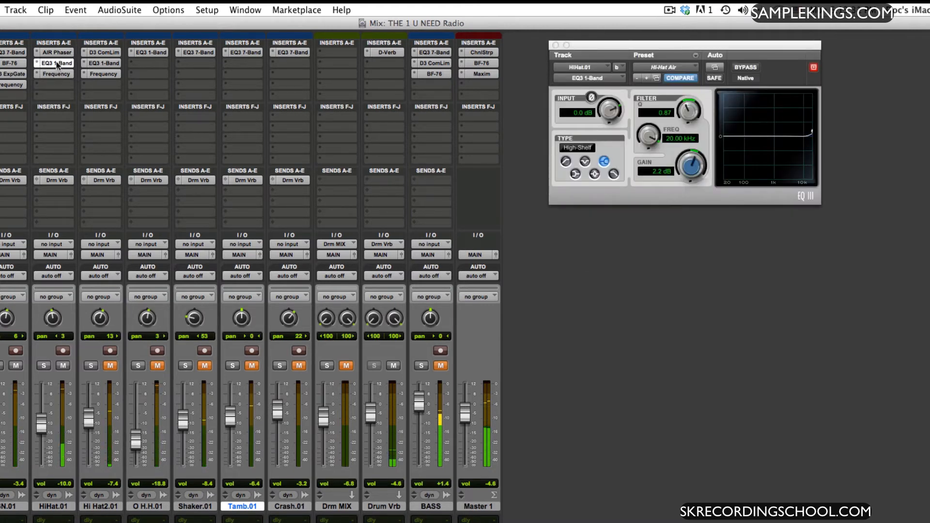
{"action": "left_click", "coordinate": [58, 52]}
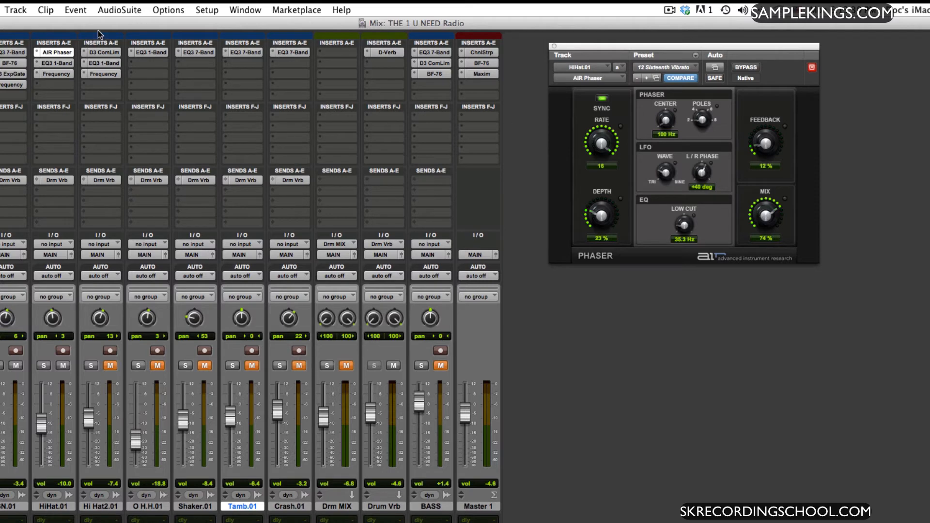
{"action": "left_click", "coordinate": [58, 64]}
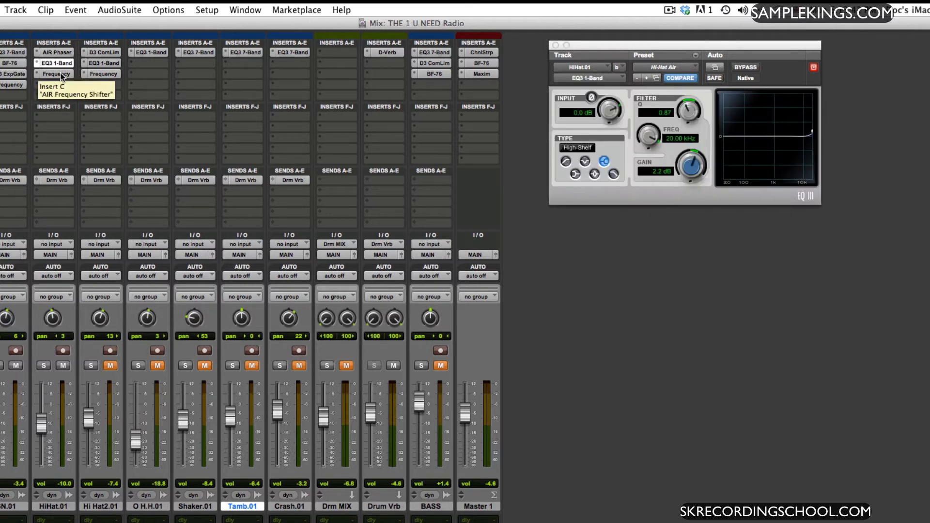
{"action": "left_click", "coordinate": [56, 74]}
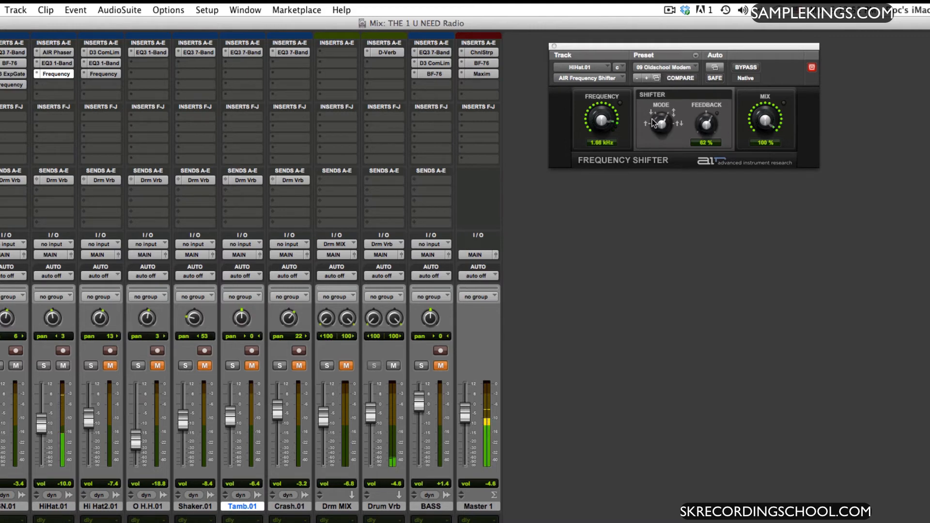
Bypass the AIR Frequency Shifter and the EQ3 1-Band on the HiHat.01 track.
{"action": "left_click", "coordinate": [745, 69]}
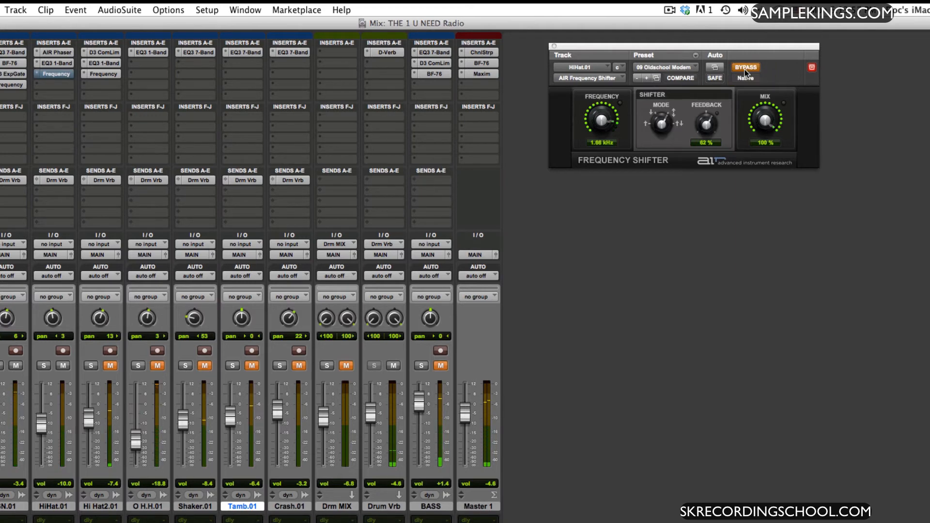
{"action": "left_click", "coordinate": [52, 63]}
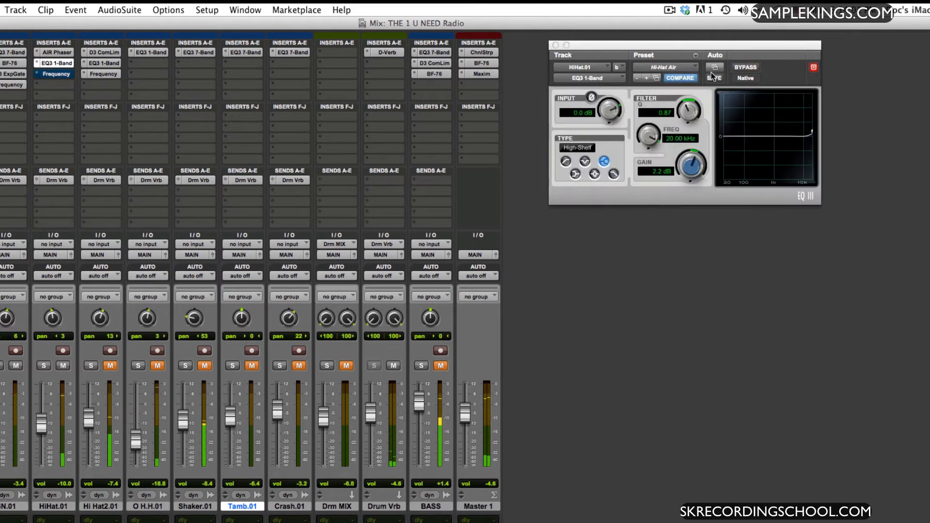
{"action": "left_click", "coordinate": [752, 68]}
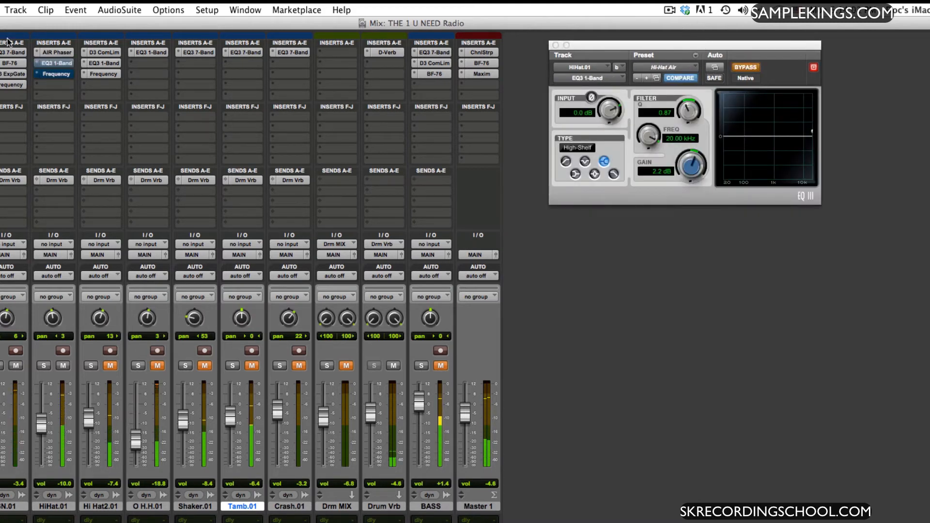
Audition HiHat.01 with the AIR Phaser bypassed and active, and reactivate its EQ3 1-Band and Frequency Shifter.
{"action": "left_click", "coordinate": [71, 52]}
{"action": "left_click", "coordinate": [72, 52]}
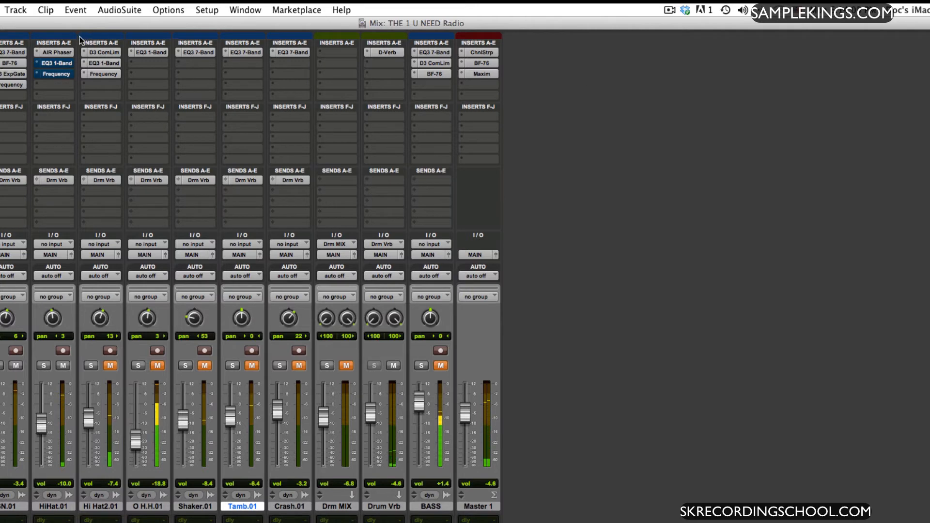
{"action": "left_click", "coordinate": [58, 53]}
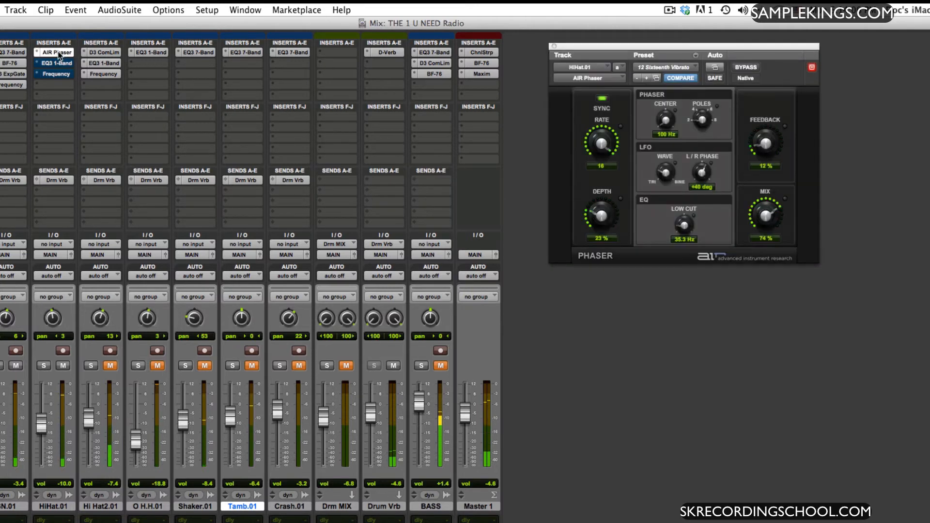
{"action": "left_click", "coordinate": [738, 69]}
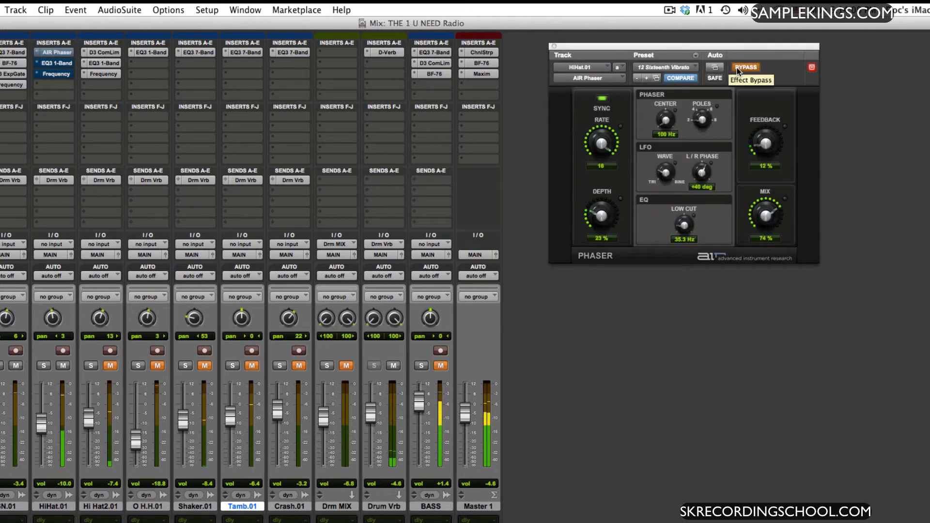
{"action": "left_click", "coordinate": [738, 69]}
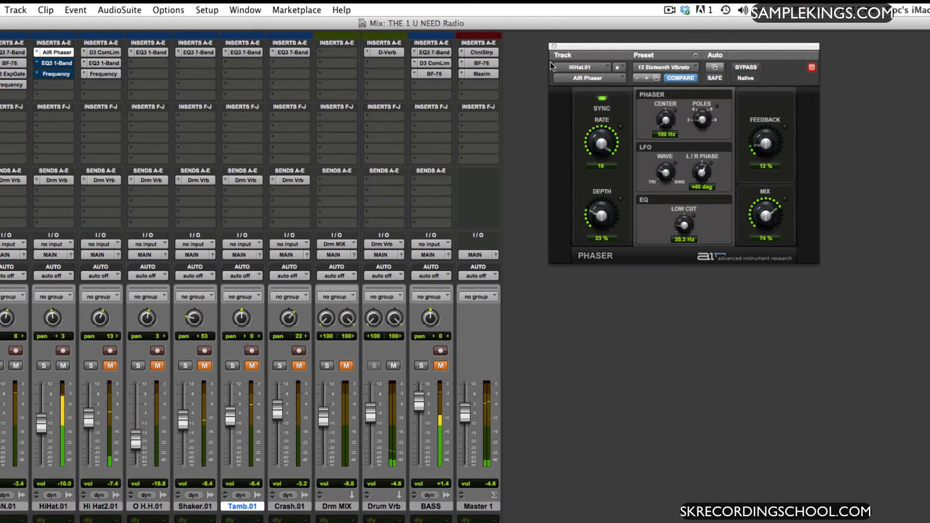
{"action": "left_click", "coordinate": [555, 47]}
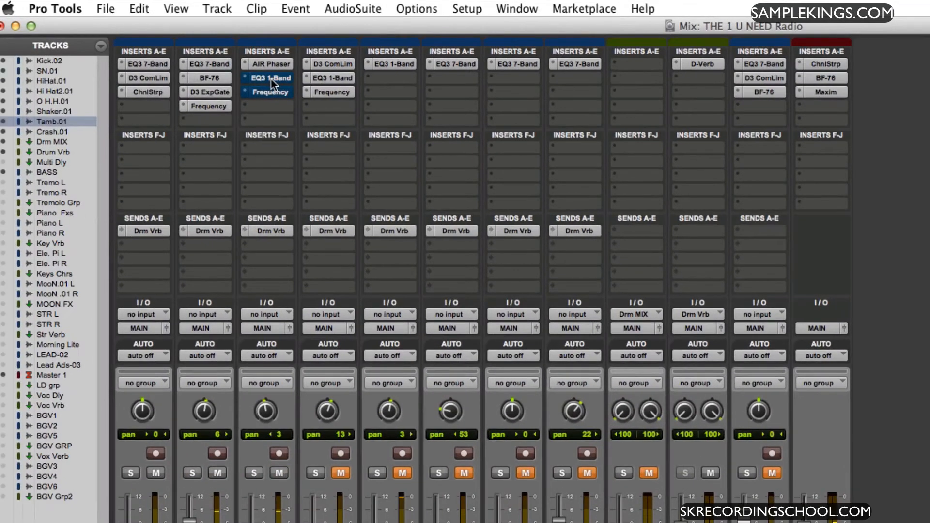
{"action": "left_click", "coordinate": [272, 78], "text": "super"}
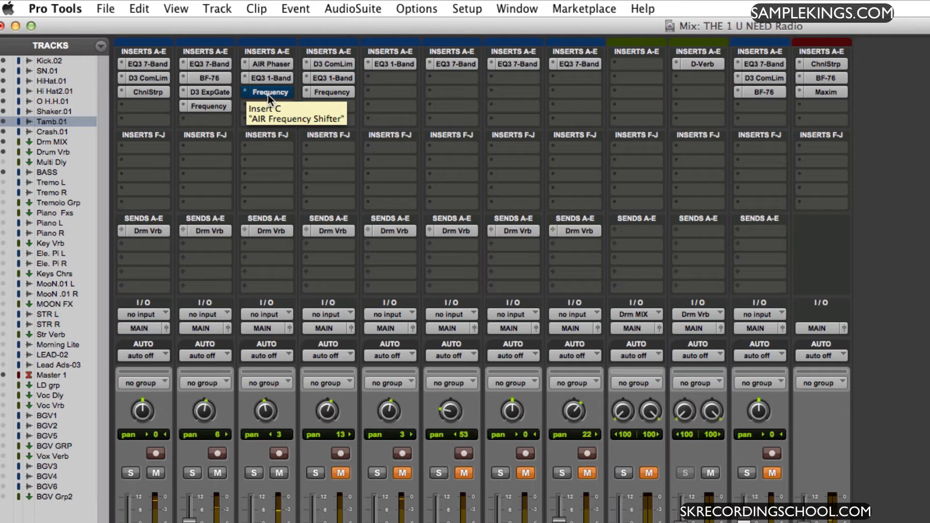
{"action": "left_click", "coordinate": [269, 93], "text": "super"}
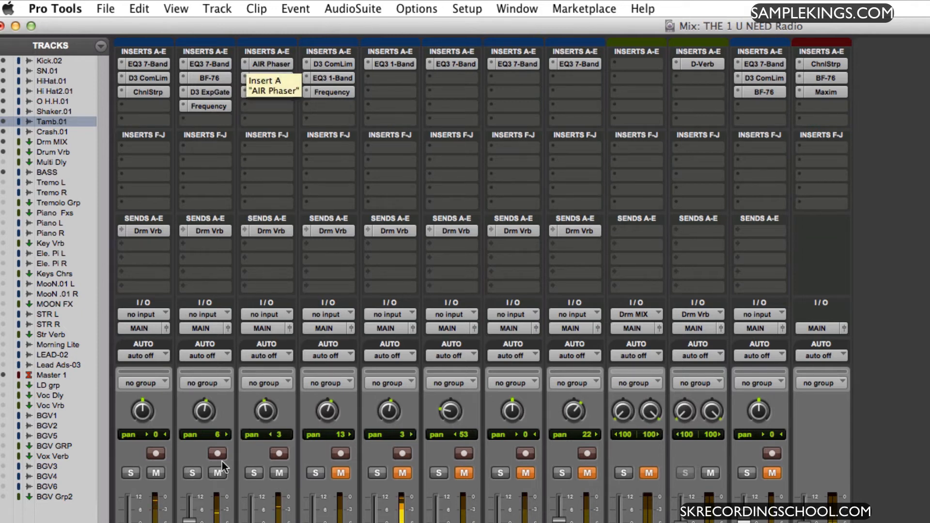
Mute the SN.01 and Kick.02 tracks.
{"action": "left_click", "coordinate": [217, 473]}
{"action": "left_click", "coordinate": [163, 473]}
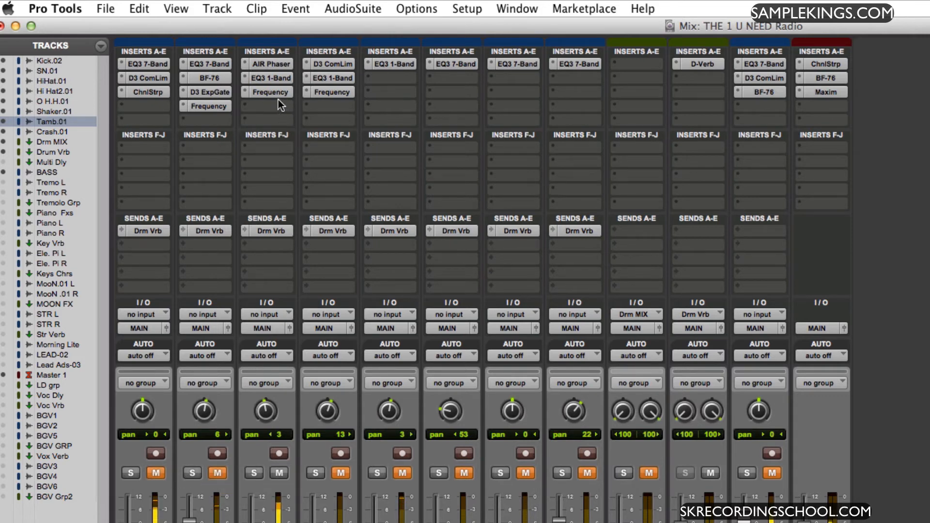
Bypass all three HiHat.01 inserts directly in the mixer and reactivate them one after another for comparison.
{"action": "left_click_drag", "start_coordinate": [278, 95], "coordinate": [273, 63]}
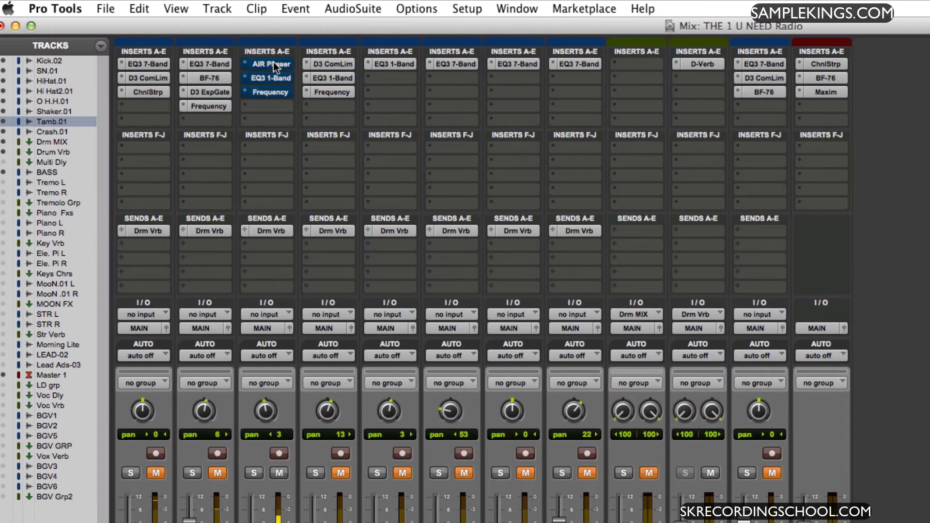
{"action": "left_click", "coordinate": [274, 62], "text": "shift"}
{"action": "left_click", "coordinate": [265, 78], "text": "shift"}
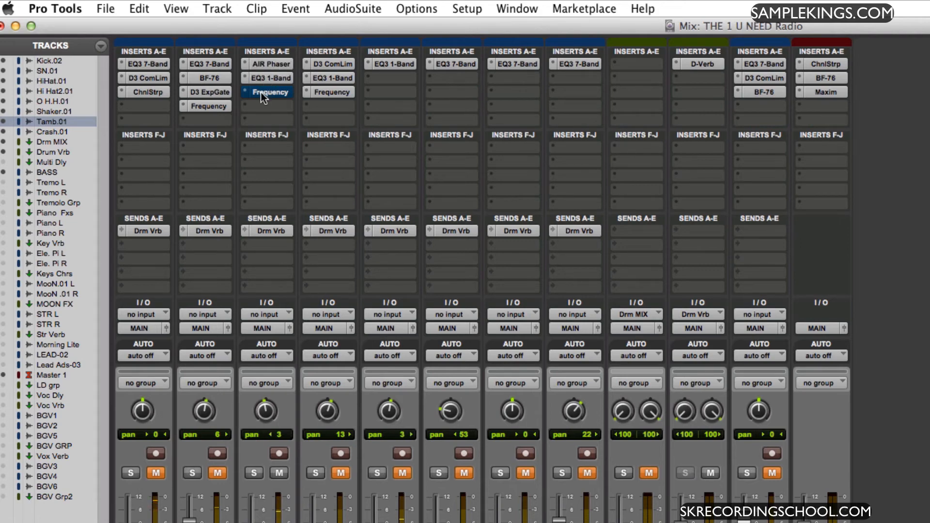
{"action": "left_click", "coordinate": [261, 93], "text": "shift"}
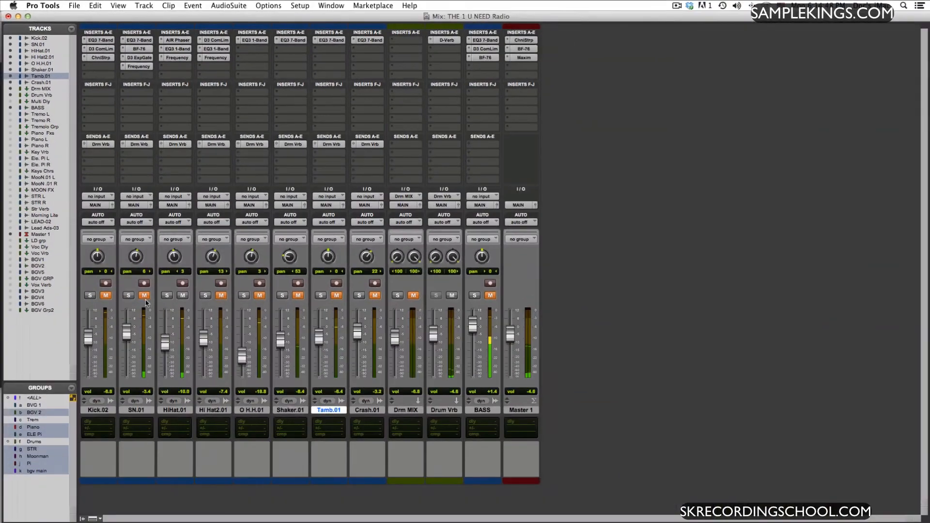
Mute the SN.01 track and unmute the Hi Hat2.01 track.
{"action": "left_click", "coordinate": [218, 473]}
{"action": "left_click", "coordinate": [144, 295]}
{"action": "left_click", "coordinate": [222, 296]}
Review the compressor/limiter and the AIR Frequency Shifter preset on the Hi Hat2.01 track, closing each plug-in after viewing.
{"action": "left_click", "coordinate": [217, 41]}
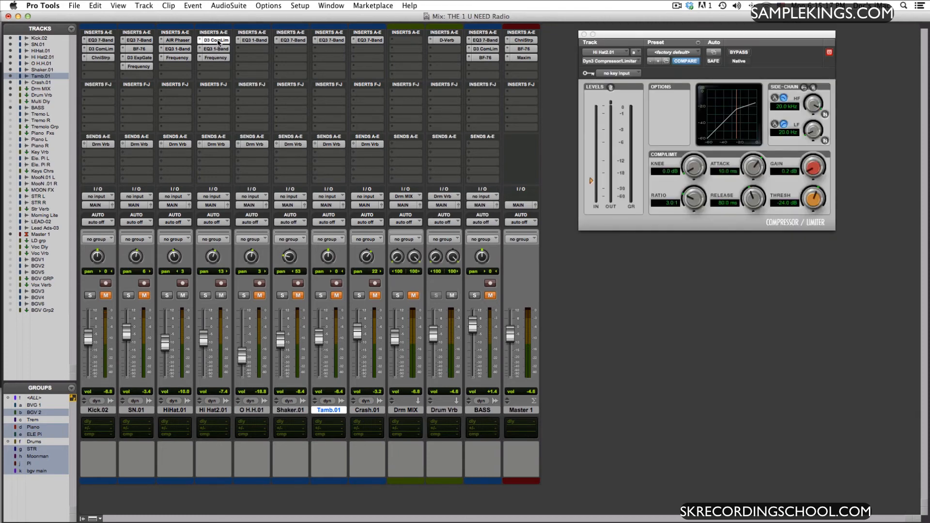
{"action": "left_click", "coordinate": [584, 34]}
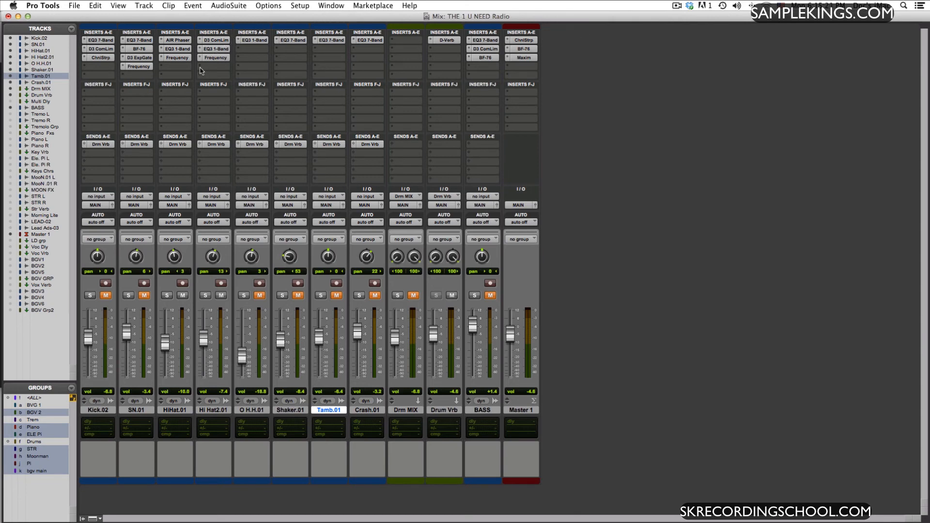
{"action": "left_click", "coordinate": [212, 58]}
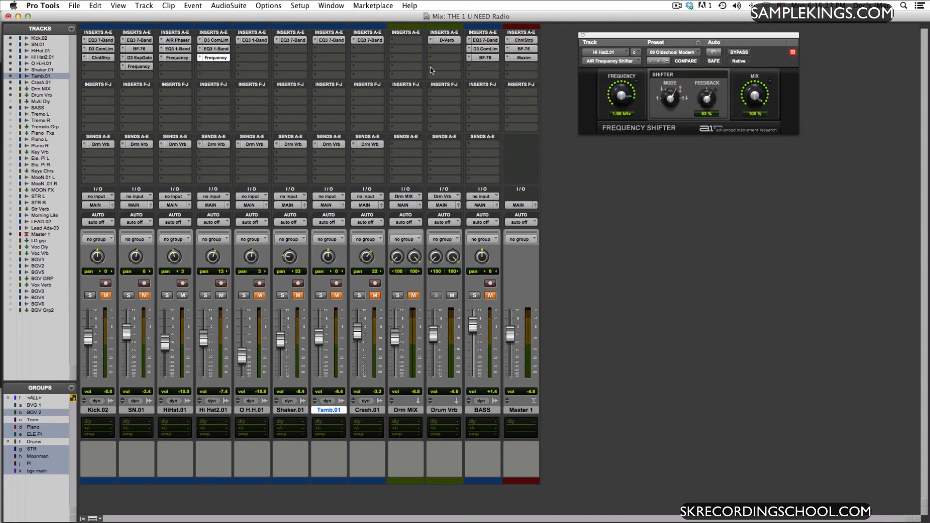
{"action": "left_click", "coordinate": [583, 35]}
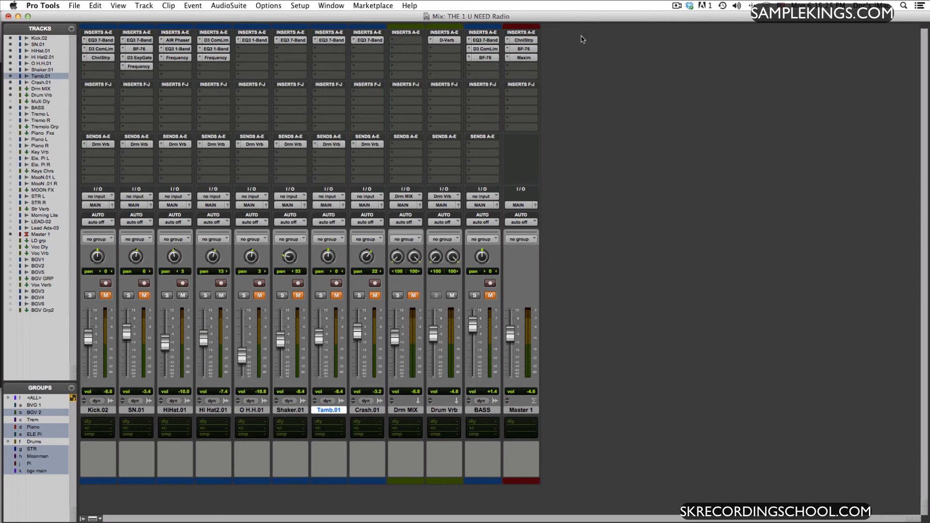
{"action": "left_click", "coordinate": [218, 58]}
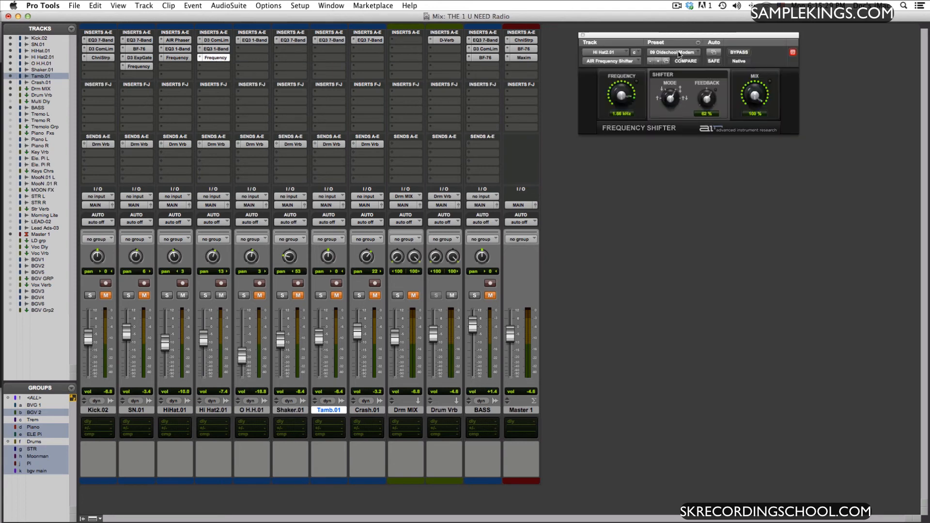
{"action": "left_click", "coordinate": [583, 35]}
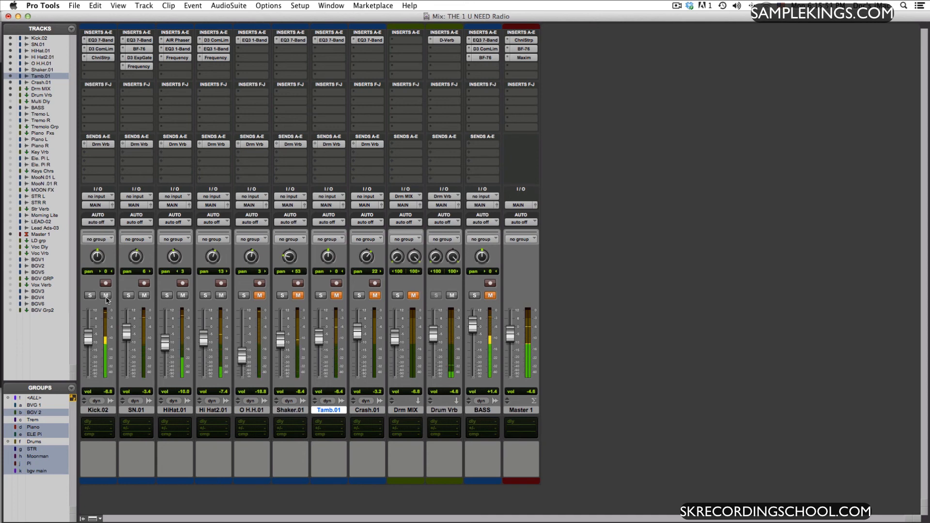
Unmute the O H.H.01, Shaker.01 and Tamb.01 tracks one after another to bring them into the drum mix.
{"action": "left_click", "coordinate": [260, 296]}
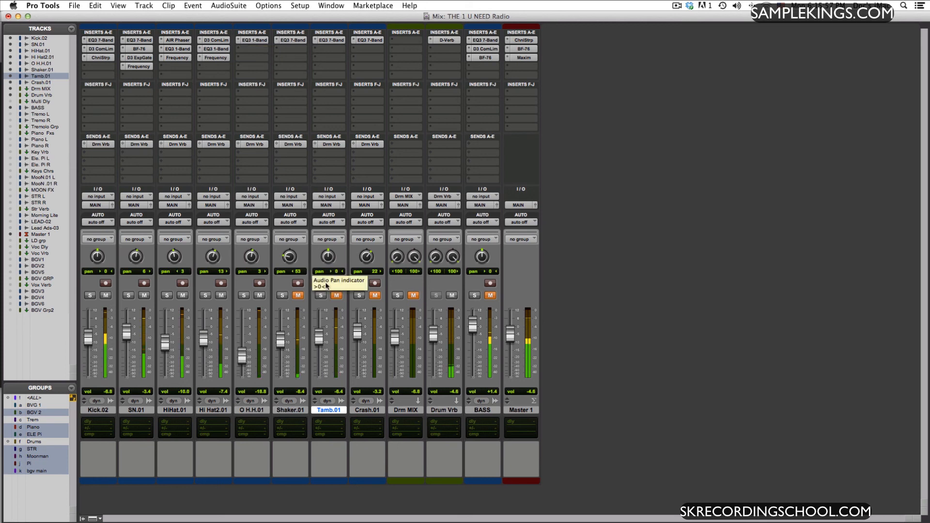
{"action": "left_click", "coordinate": [298, 295]}
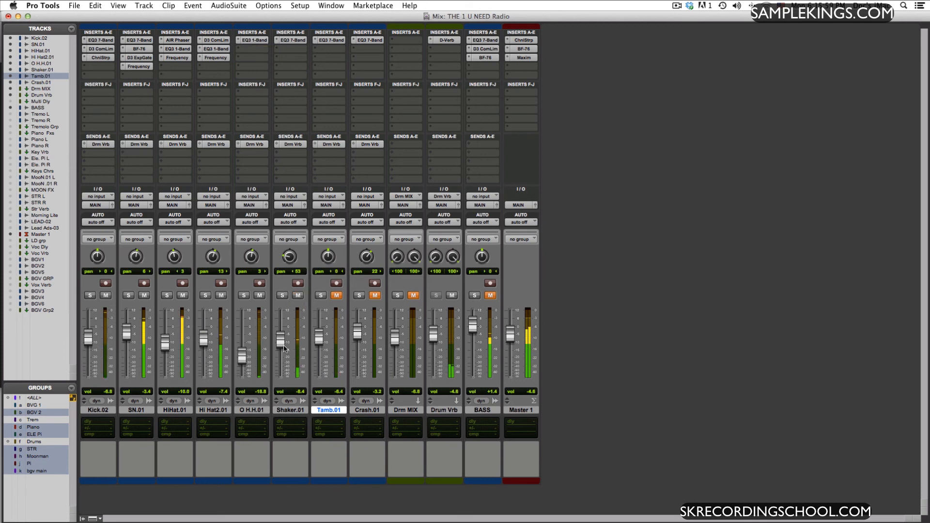
{"action": "left_click", "coordinate": [336, 295]}
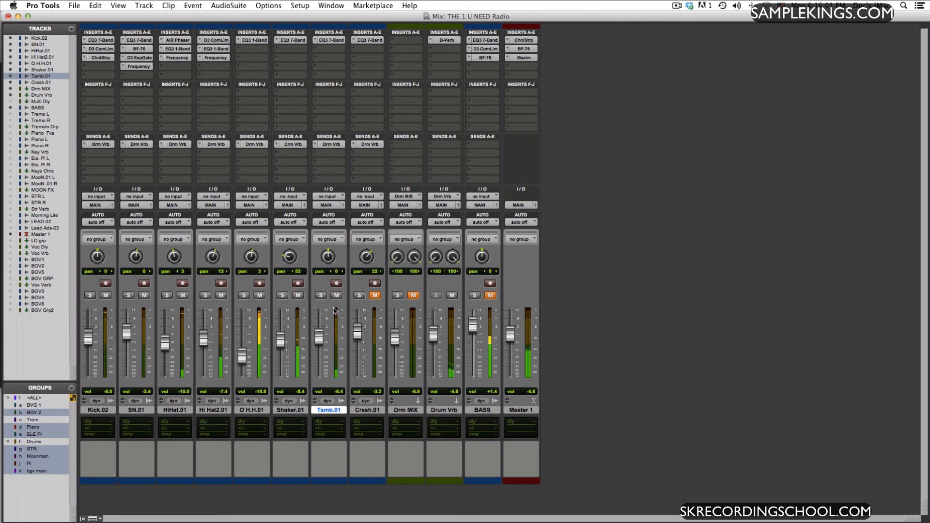